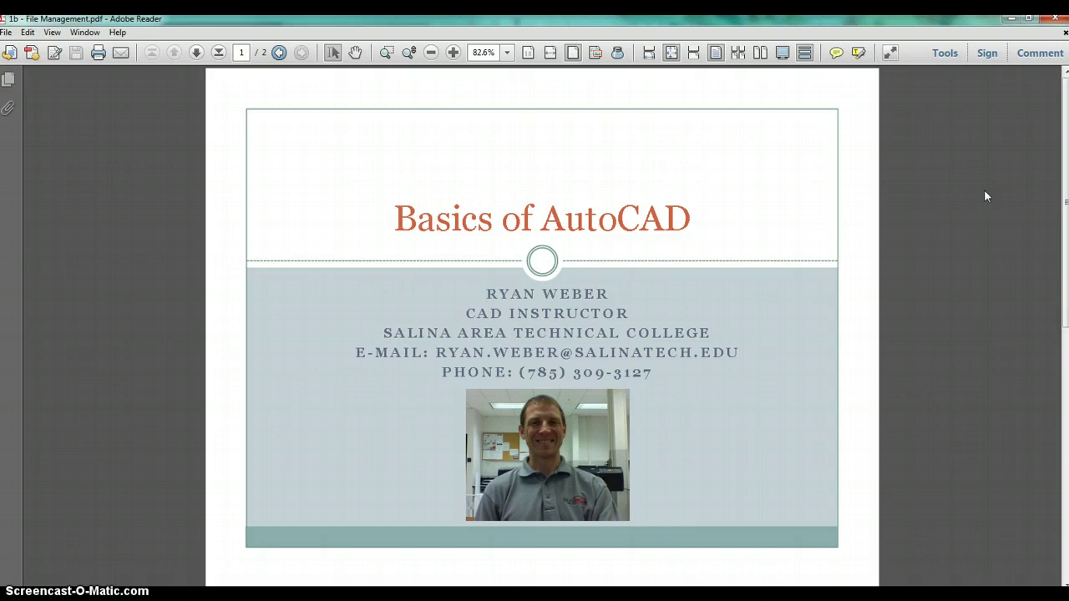
- Advance the presentation to the File Management page and minimize it to reveal the AutoCAD and Word windows
key(Page_Down)
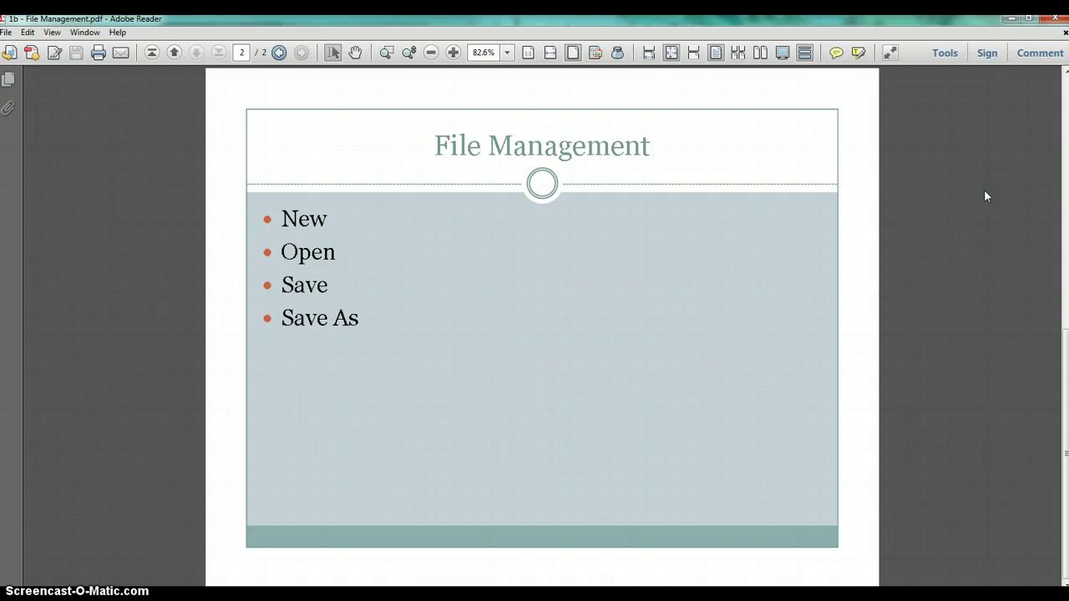
click(1012, 18)
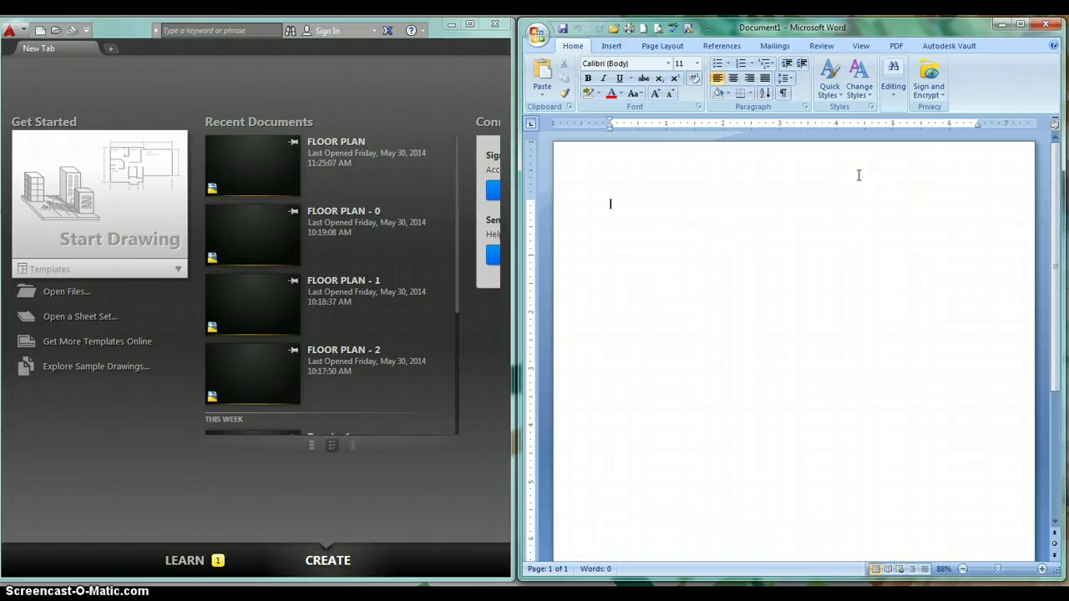
click(91, 55)
click(700, 267)
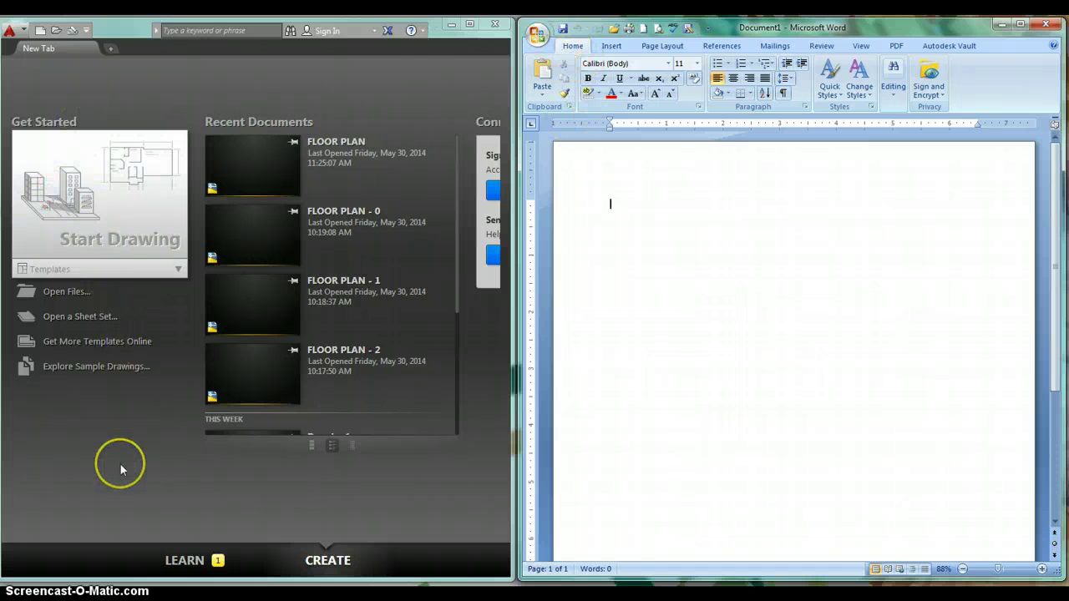
- Examine Word's file commands, such as New, Open, Save and Save As, for comparison with AutoCAD's, and return to the blank document
click(40, 33)
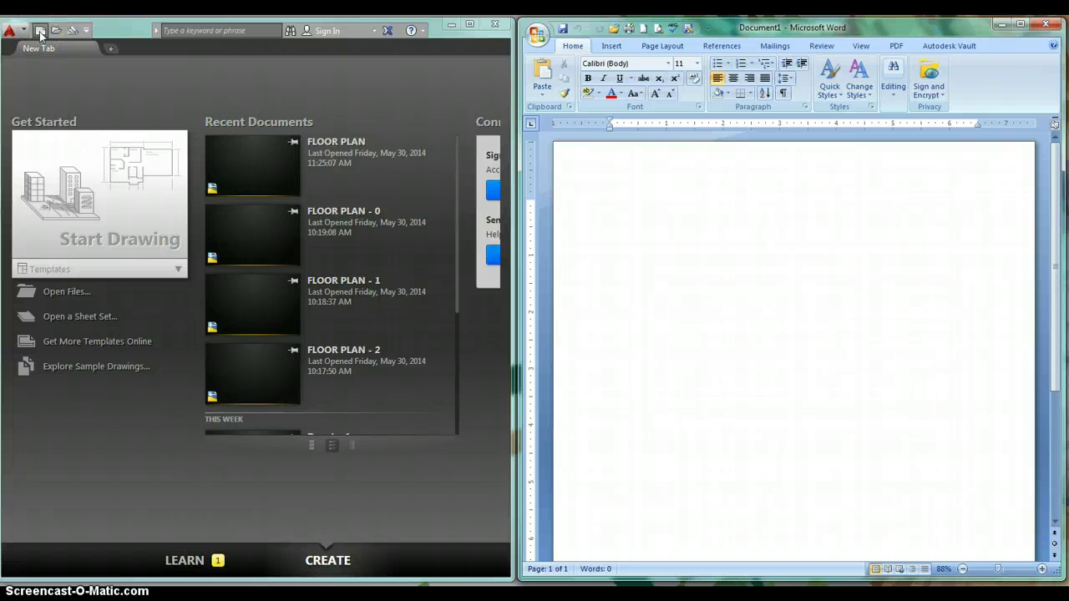
click(537, 35)
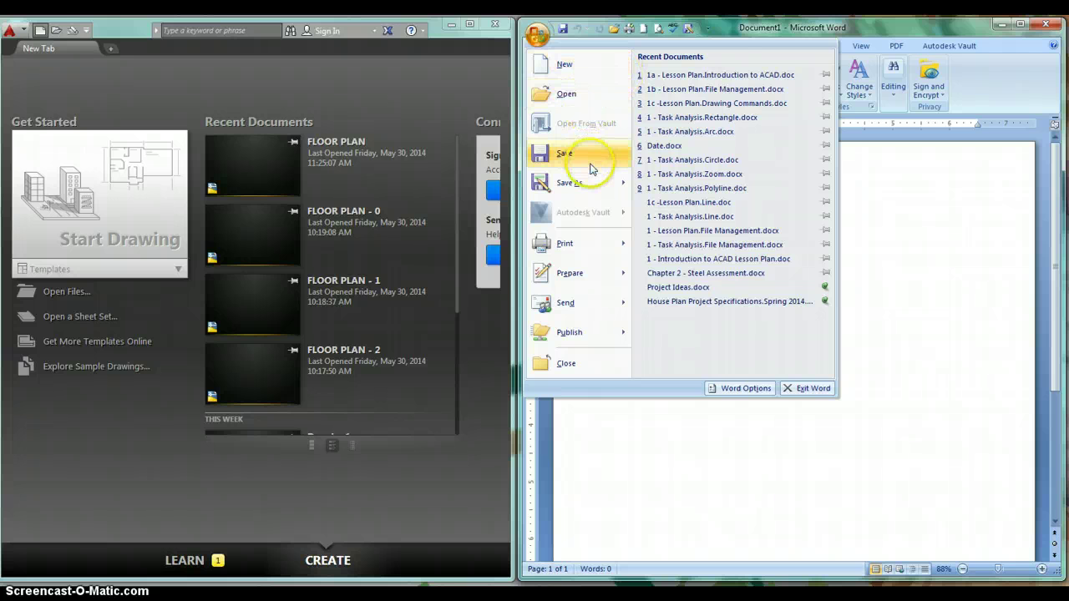
click(592, 197)
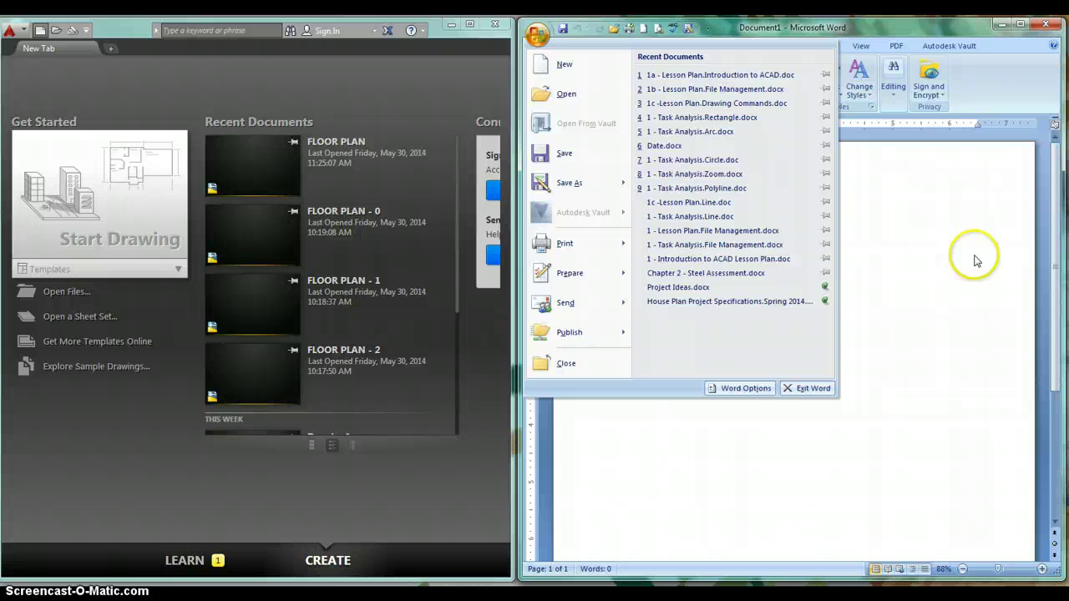
click(967, 240)
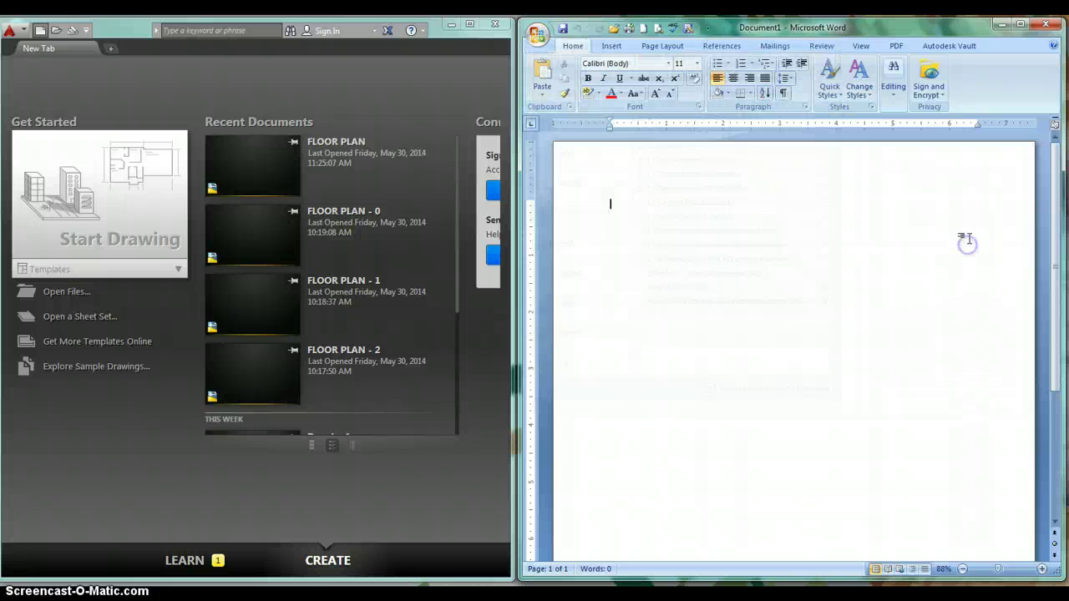
- Close Word and maximize the AutoCAD window
click(1047, 26)
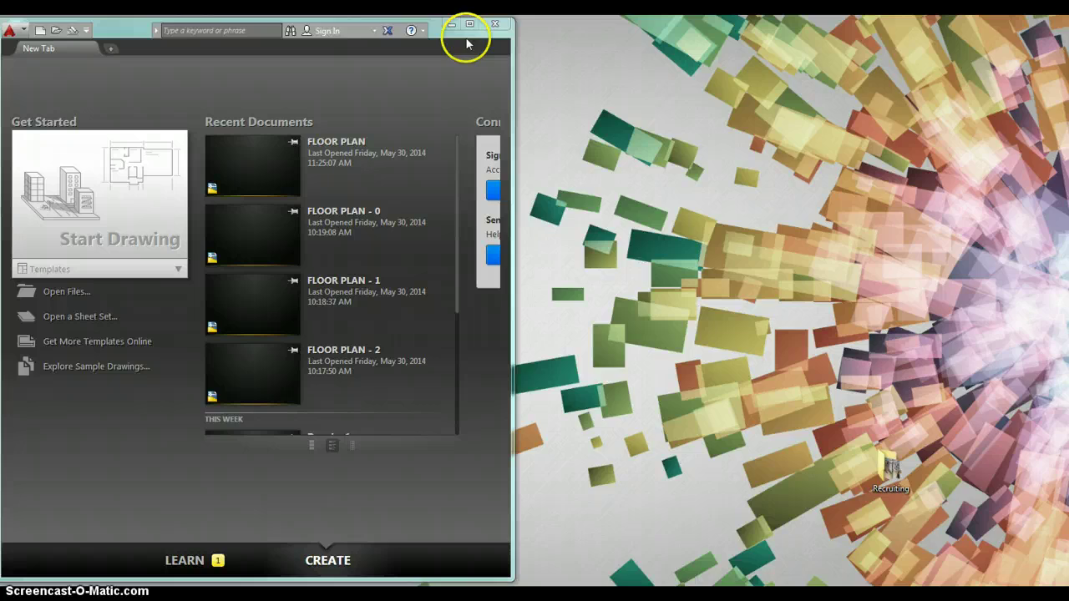
click(470, 25)
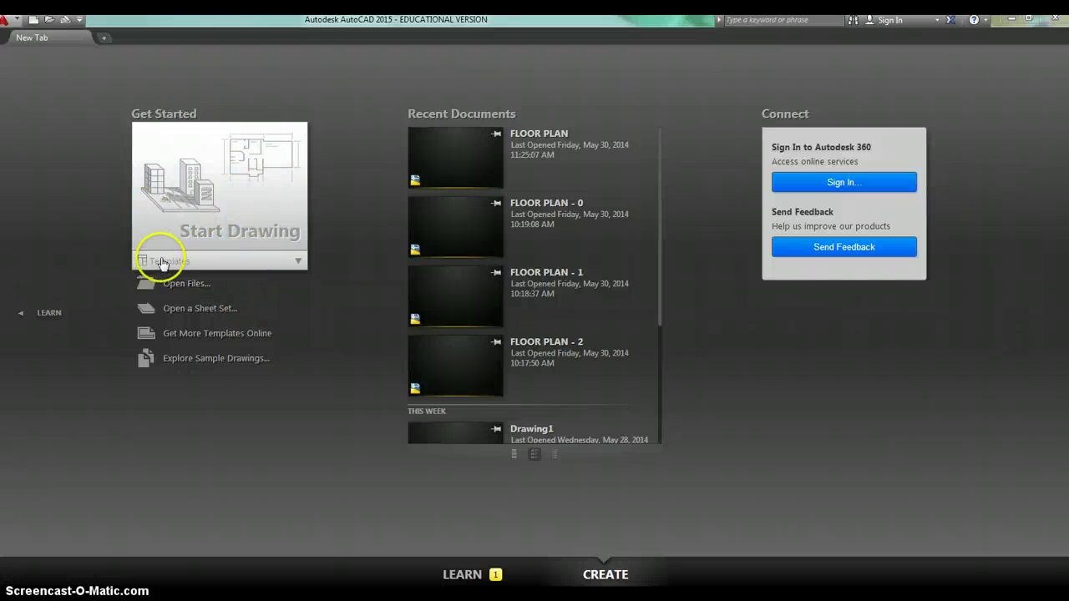
- Review the available drawing templates, including acad.dwt, and start a first new drawing from the start page
click(298, 261)
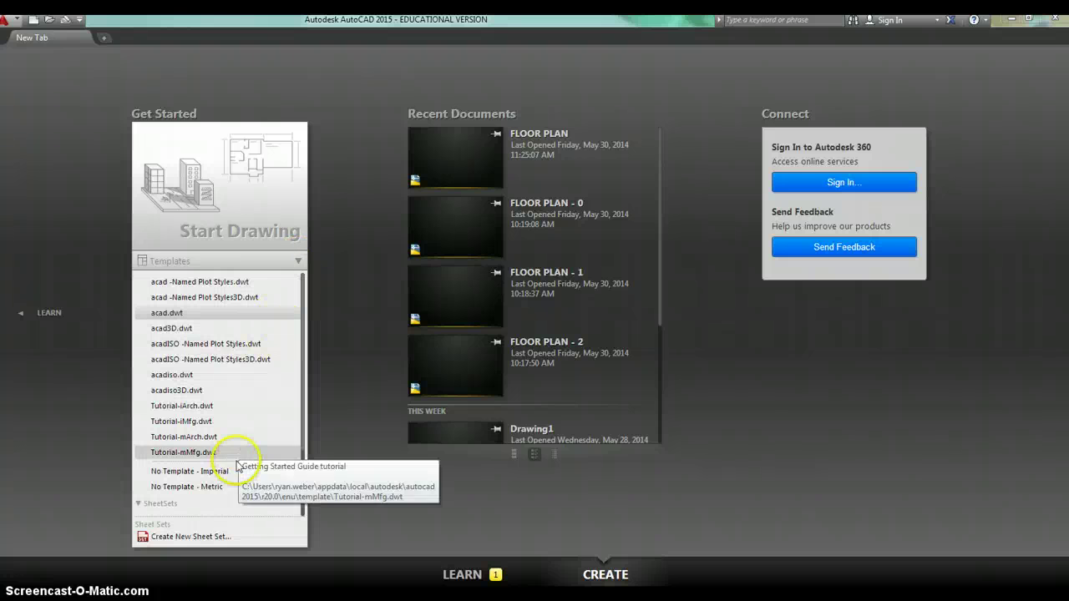
drag(228, 483, 237, 404)
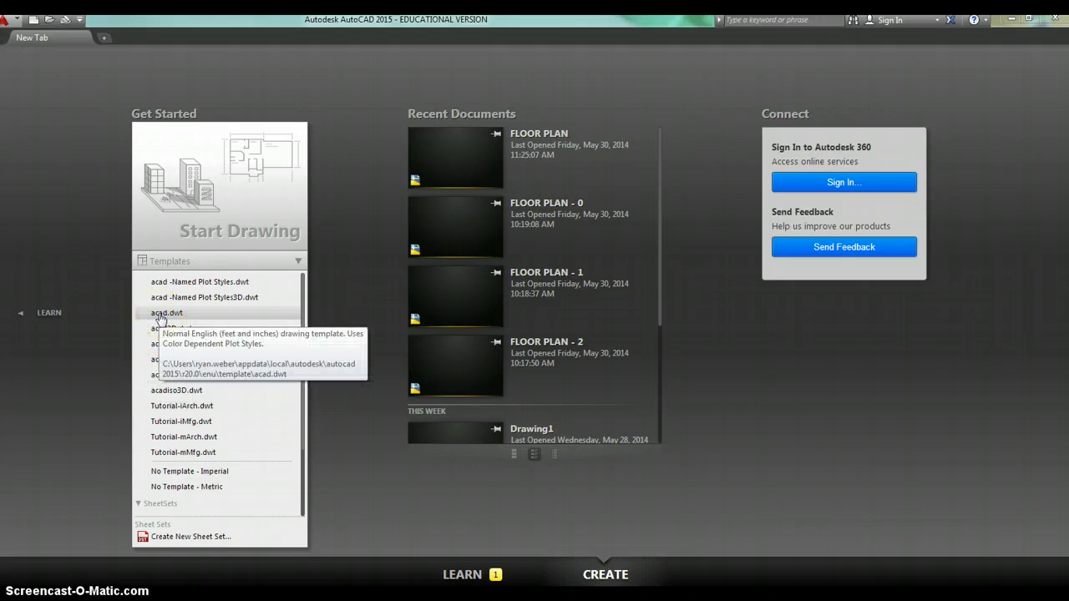
click(195, 315)
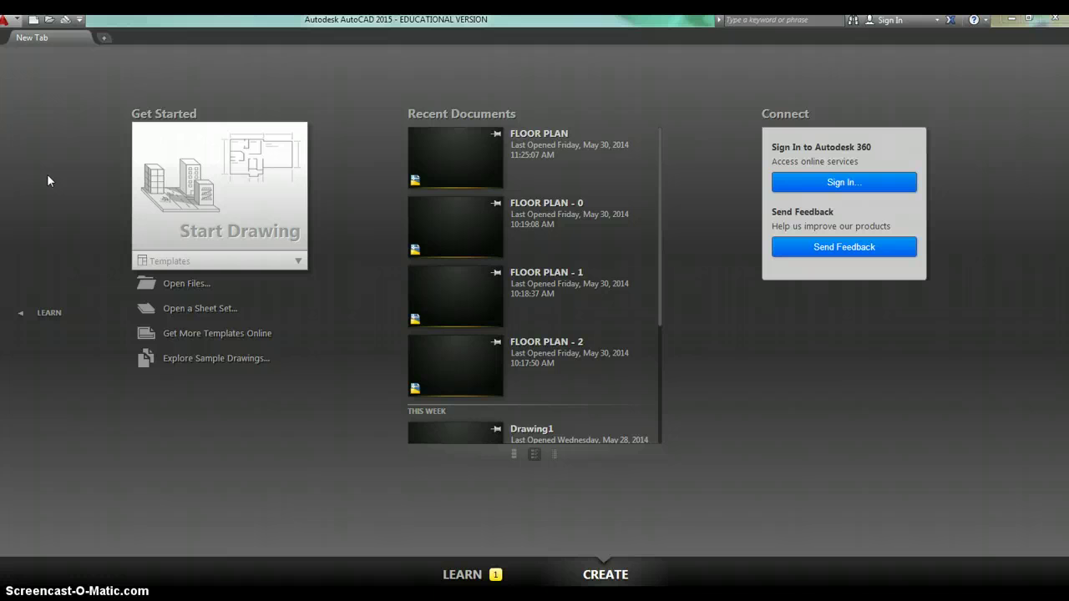
click(209, 187)
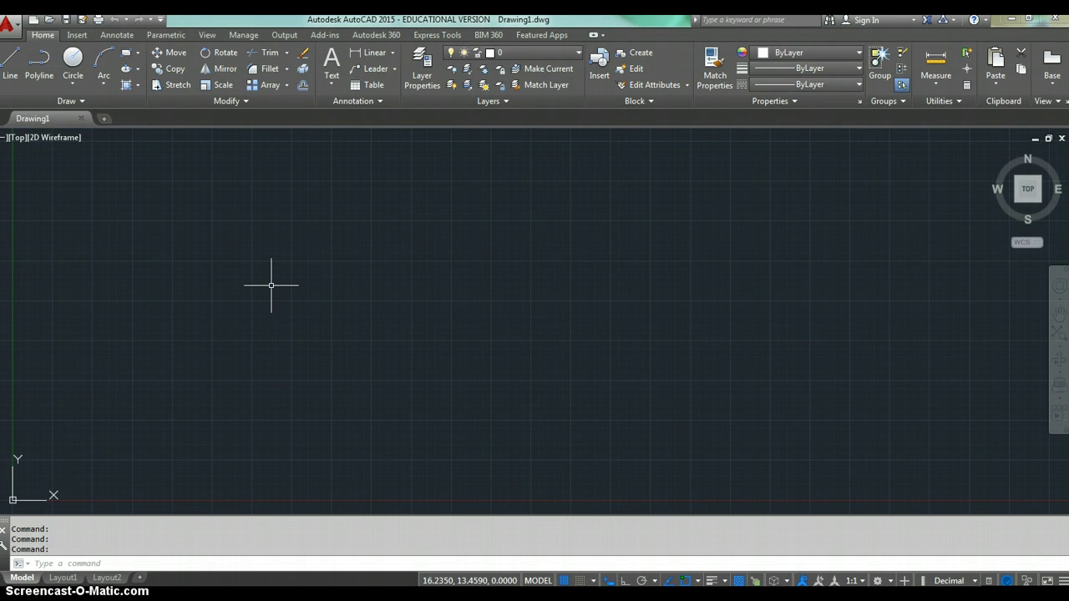
- Create a second drawing from the acad.dwt template
click(34, 20)
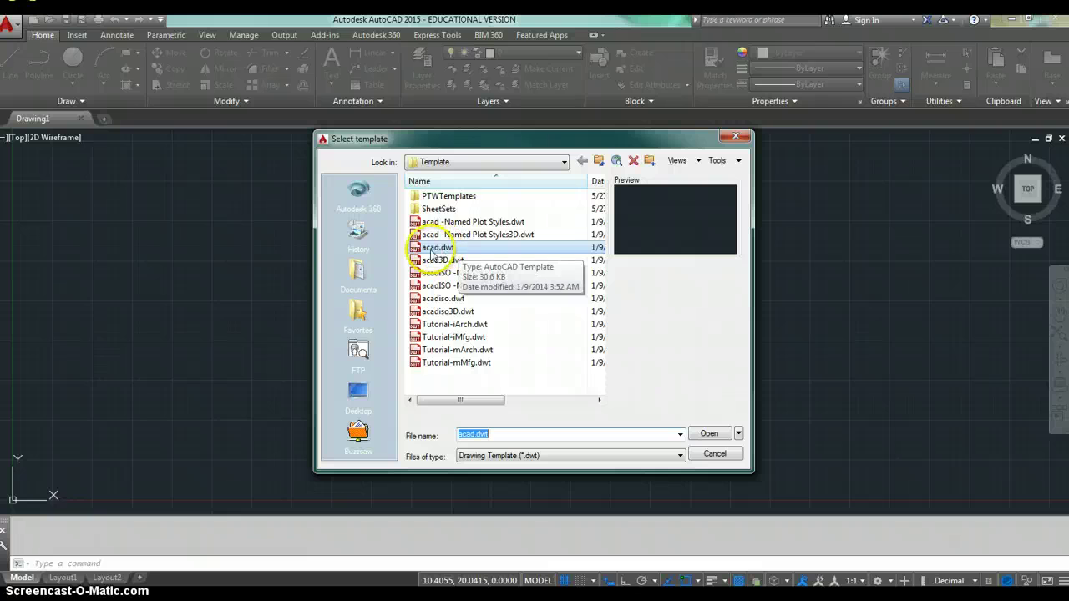
click(710, 434)
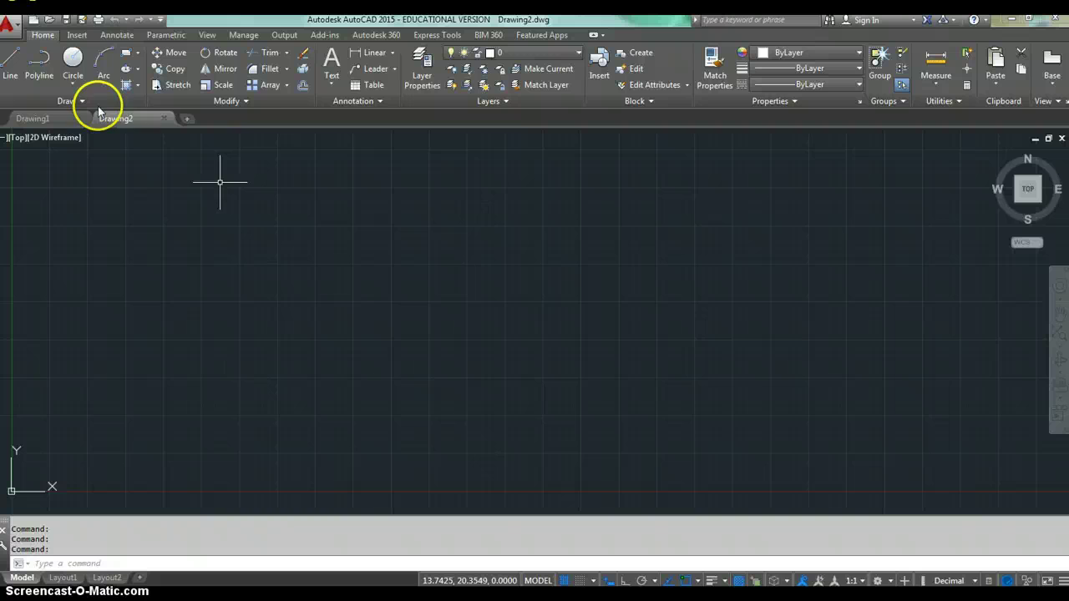
- Create a third drawing through the application's file commands, using the acad.dwt template
click(13, 25)
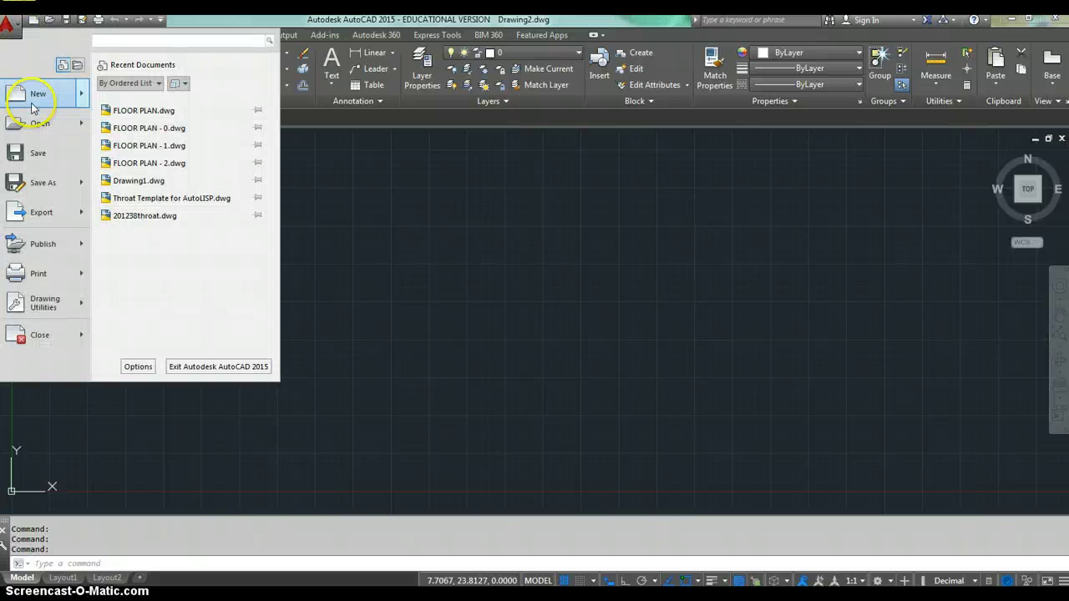
mouse_move(34, 107)
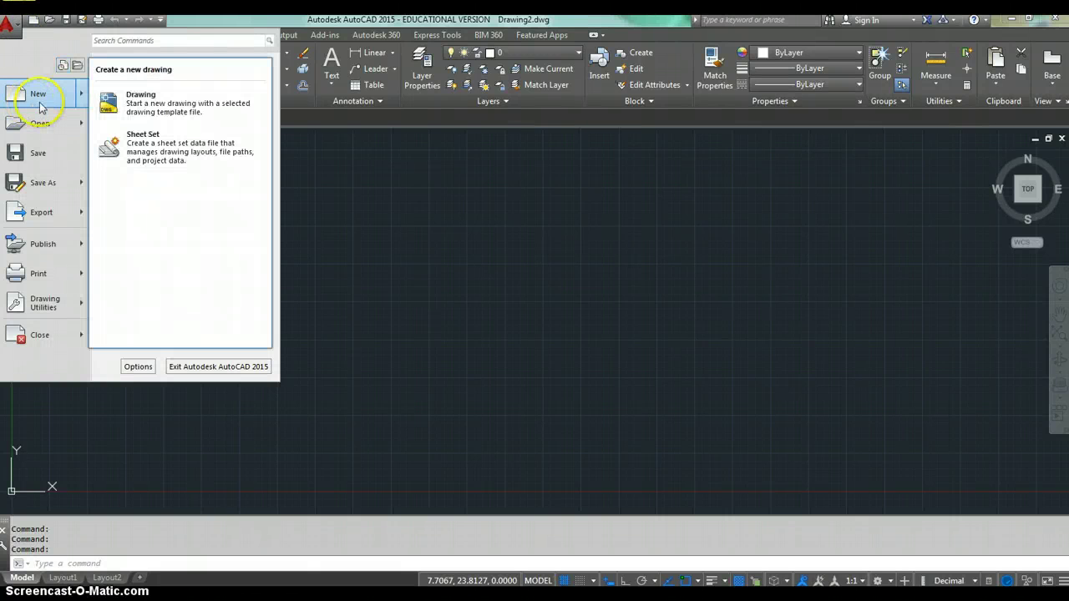
click(144, 104)
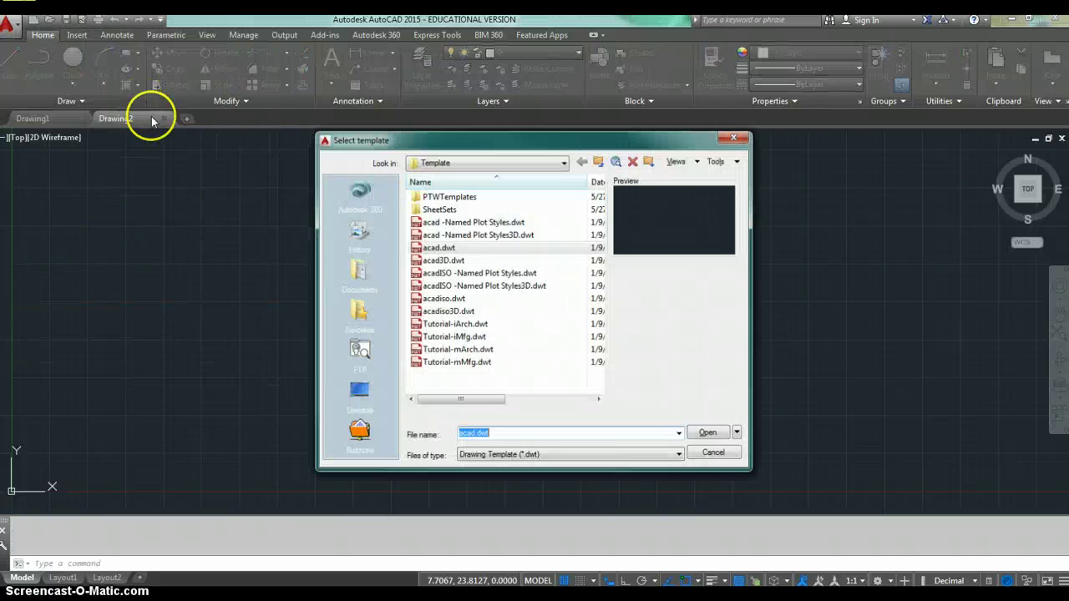
click(450, 249)
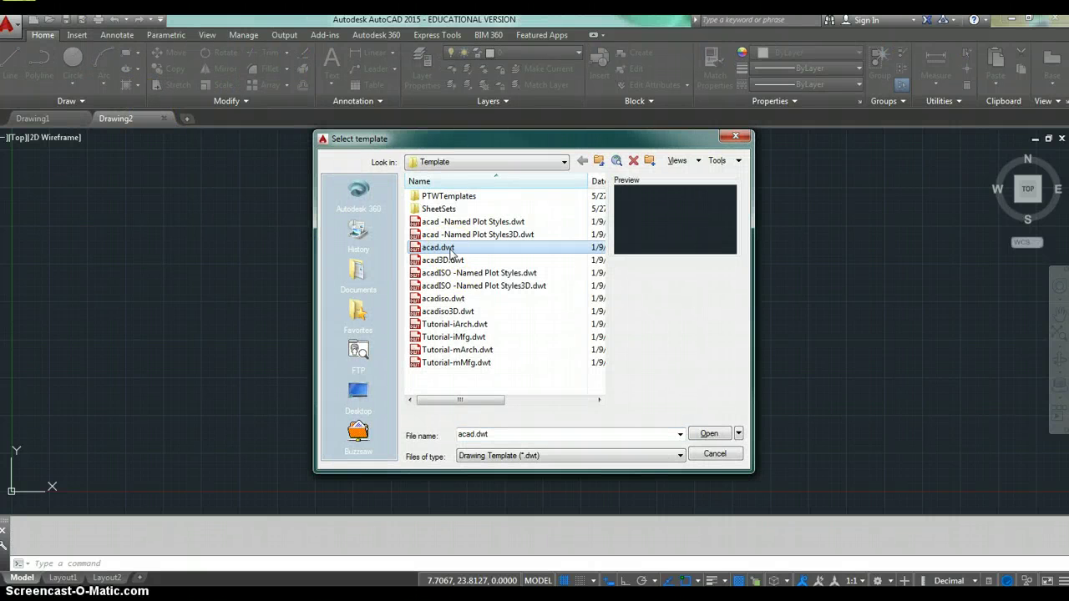
click(708, 435)
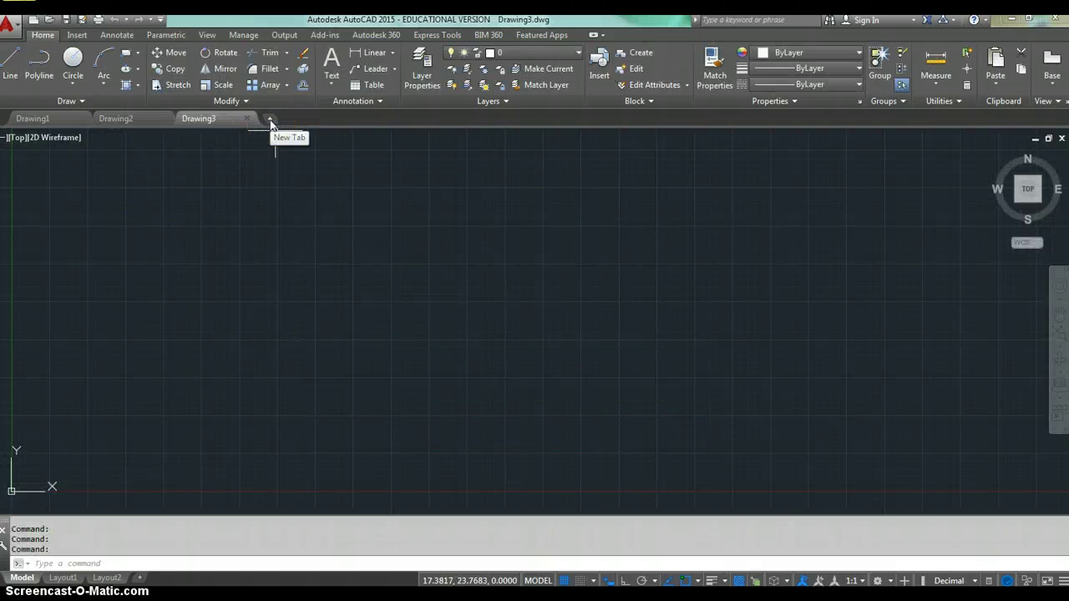
- Open another start page beside the three drawings and start a fourth drawing from it
click(271, 122)
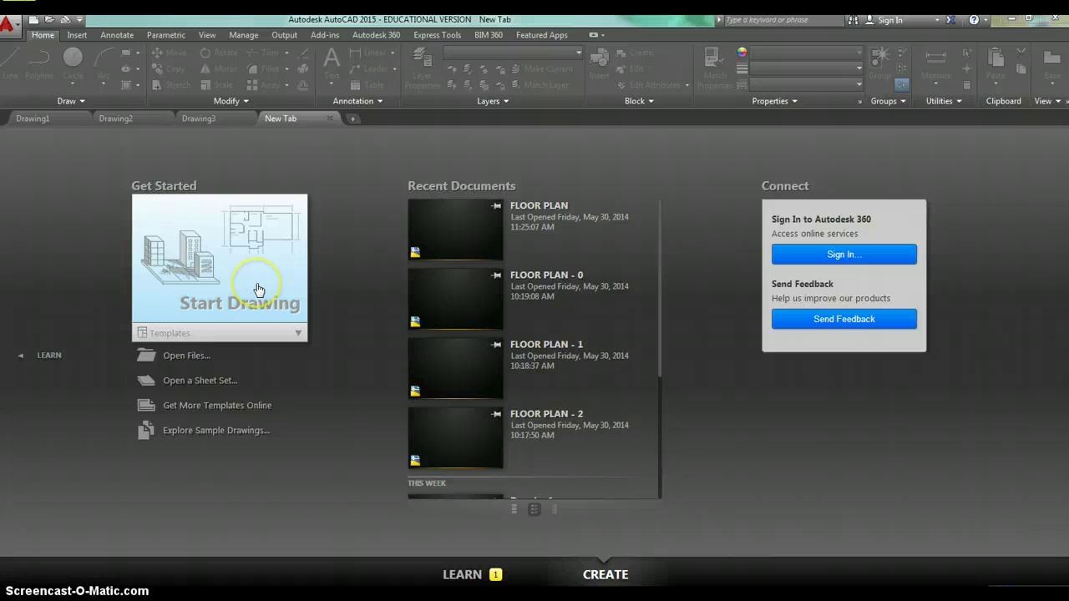
click(189, 242)
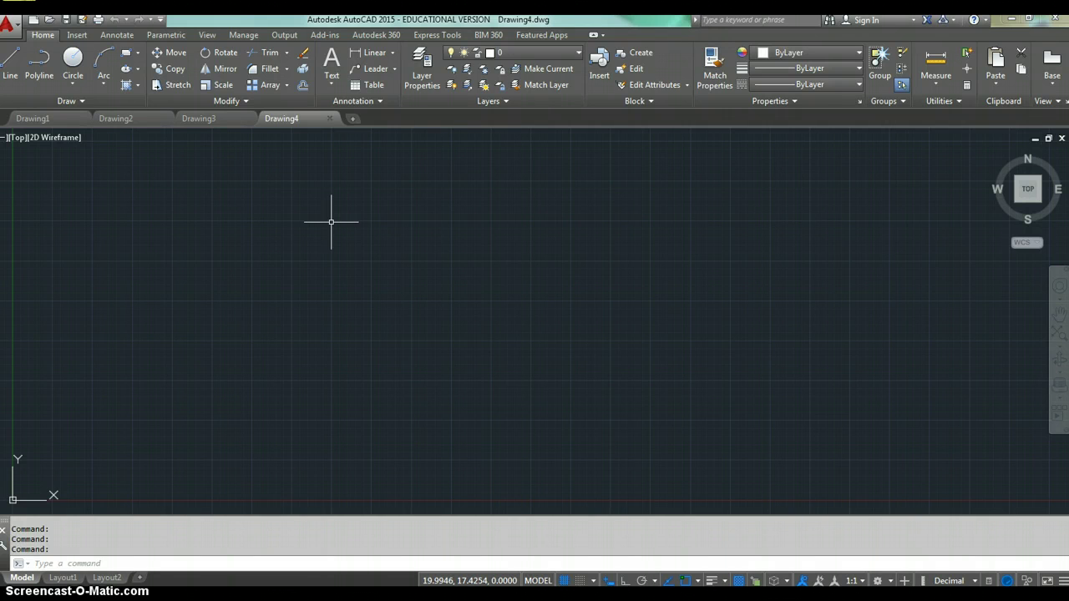
click(358, 215)
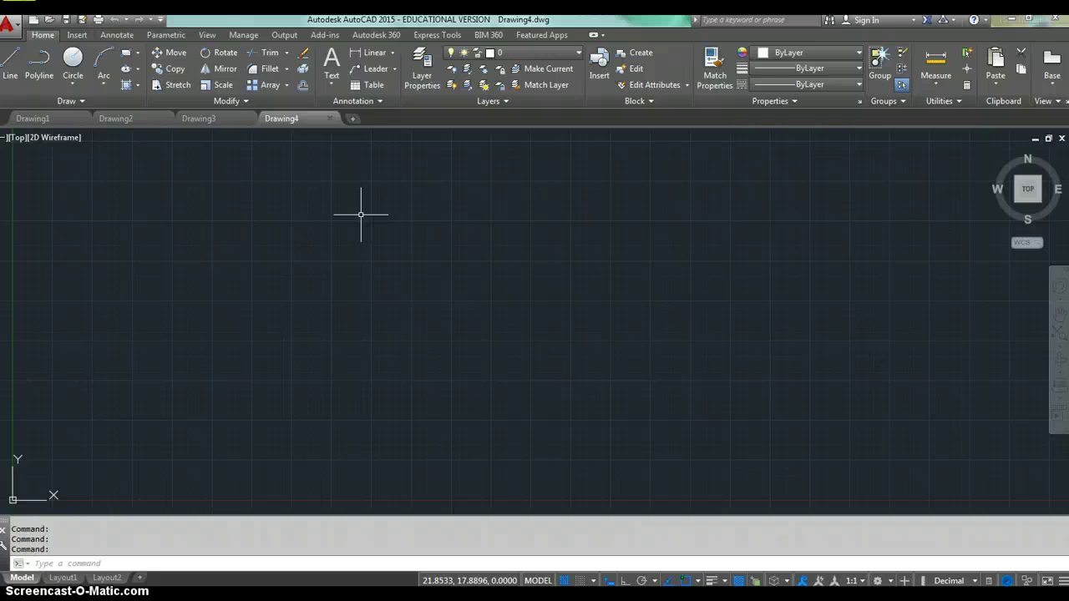
- Examine the drives and folders available for opening an existing drawing, and cancel without opening a file
click(47, 23)
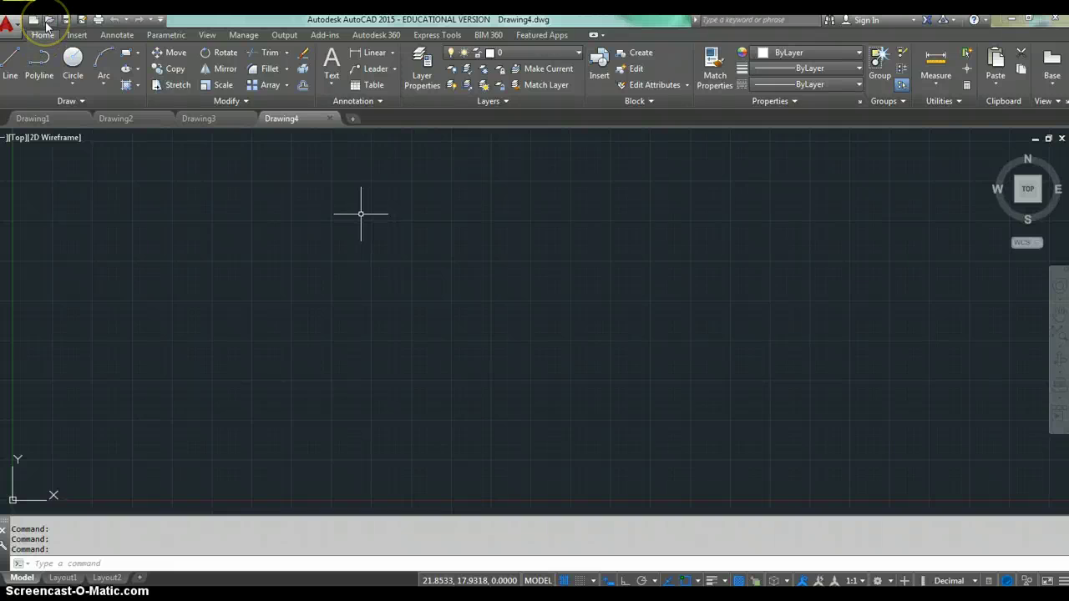
click(48, 25)
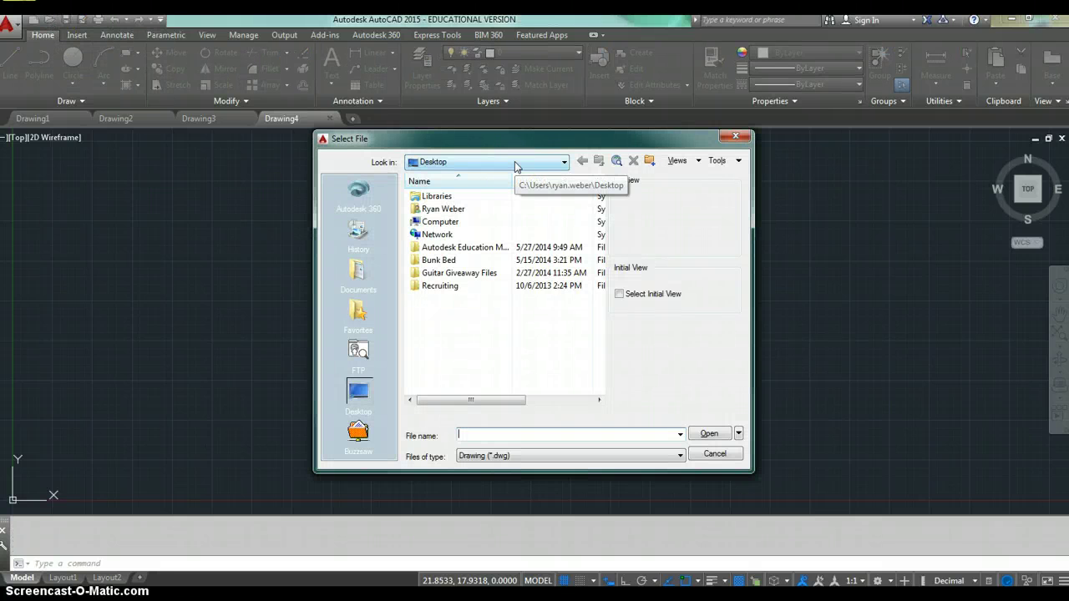
click(514, 163)
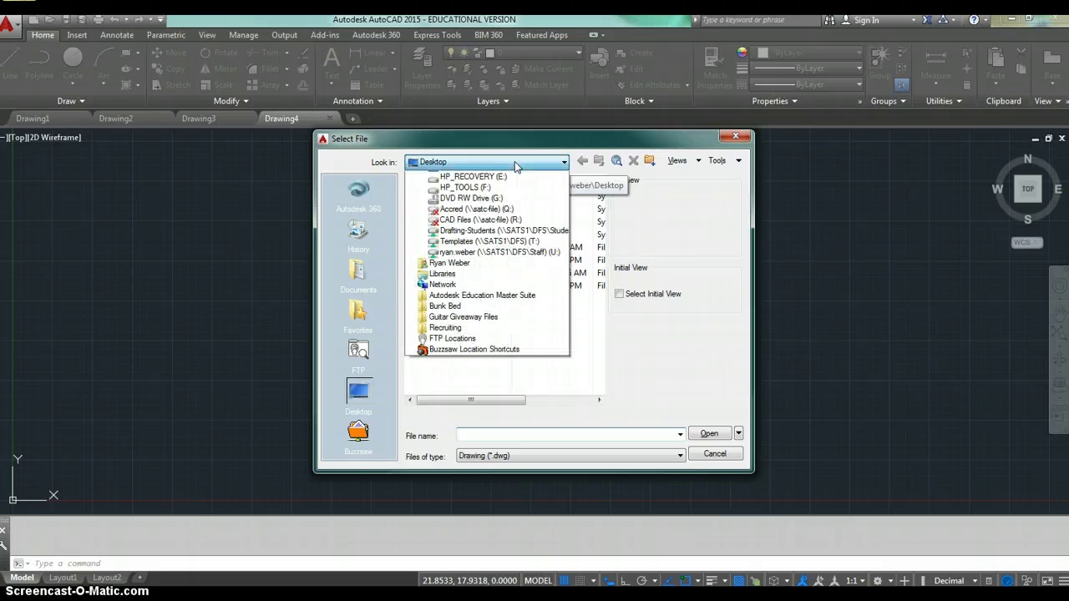
click(451, 176)
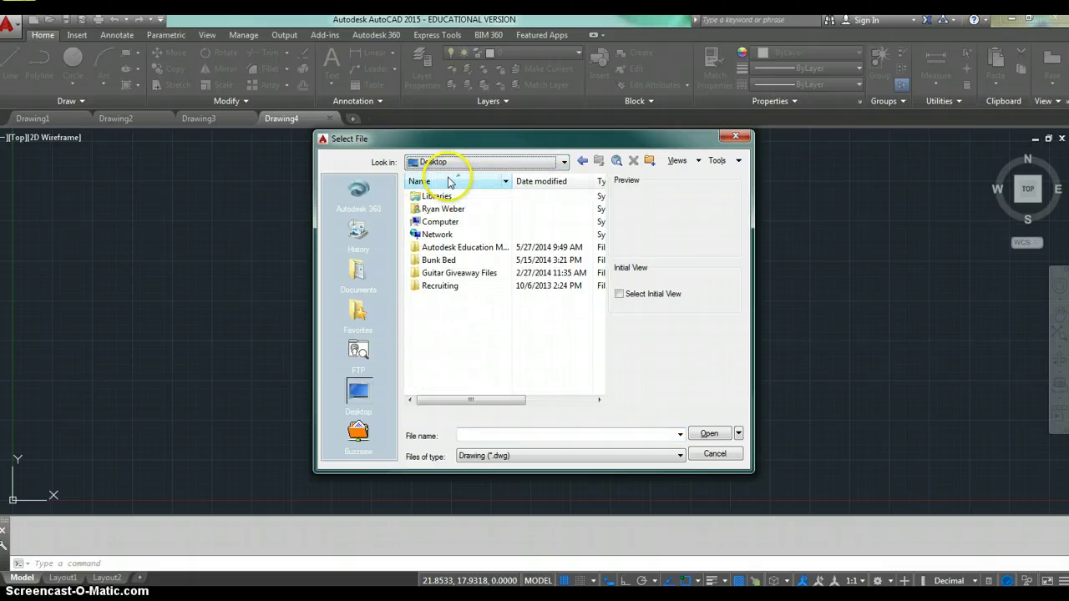
click(489, 363)
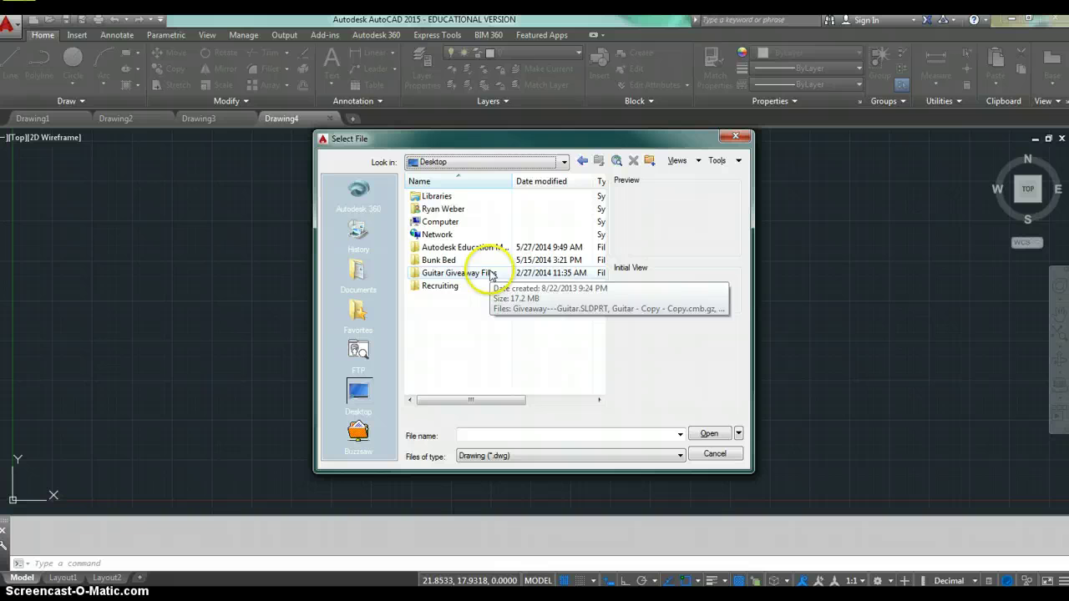
click(478, 163)
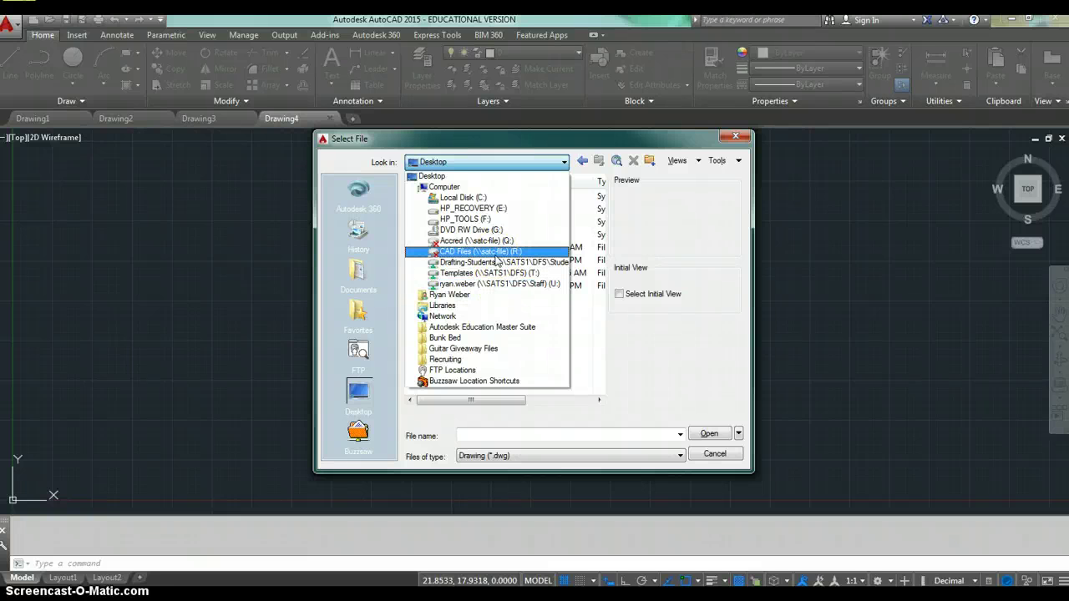
click(497, 263)
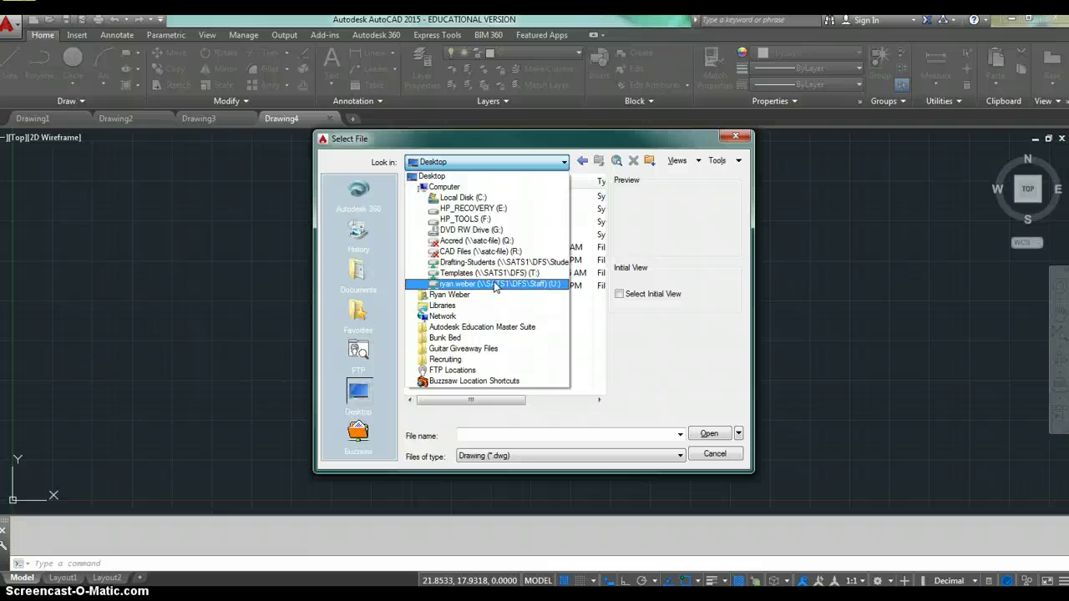
click(713, 436)
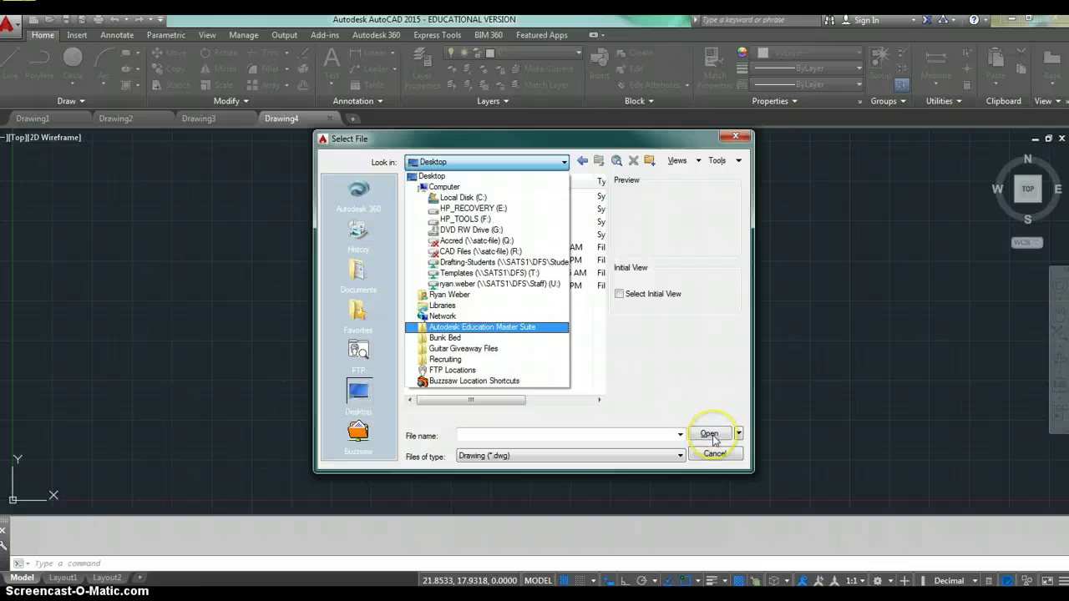
click(715, 454)
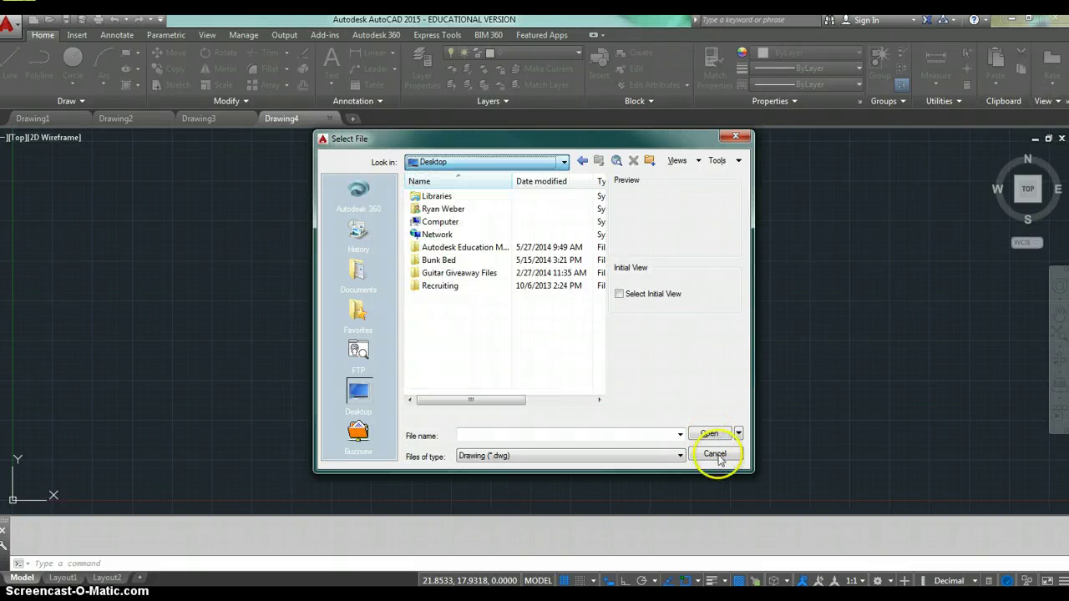
click(717, 454)
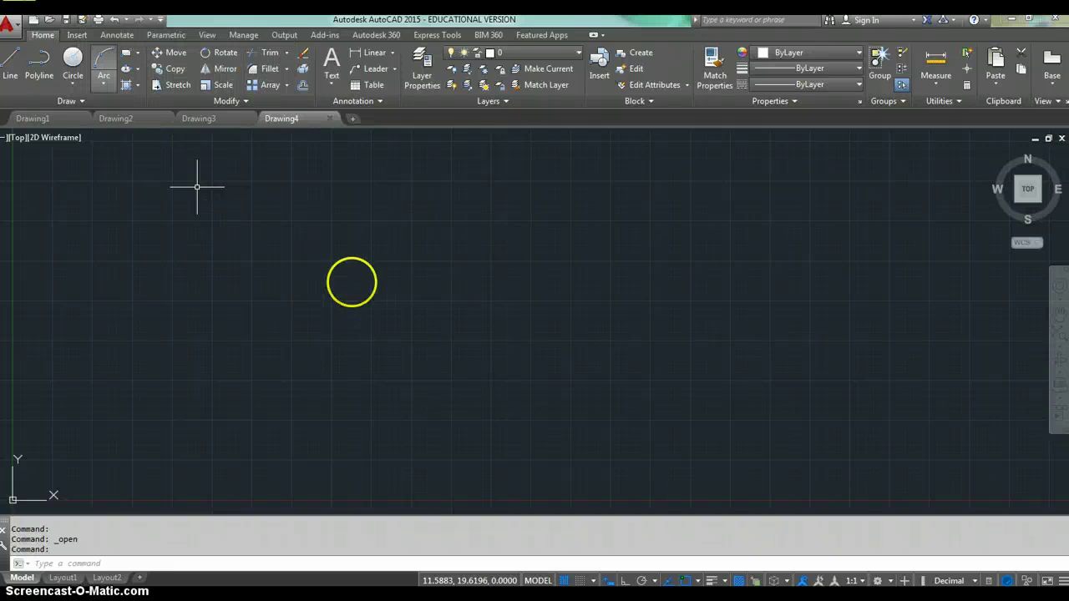
- Draw a closed triangle from three connected lines in the fourth drawing, with its base about 11.6 units long
click(10, 67)
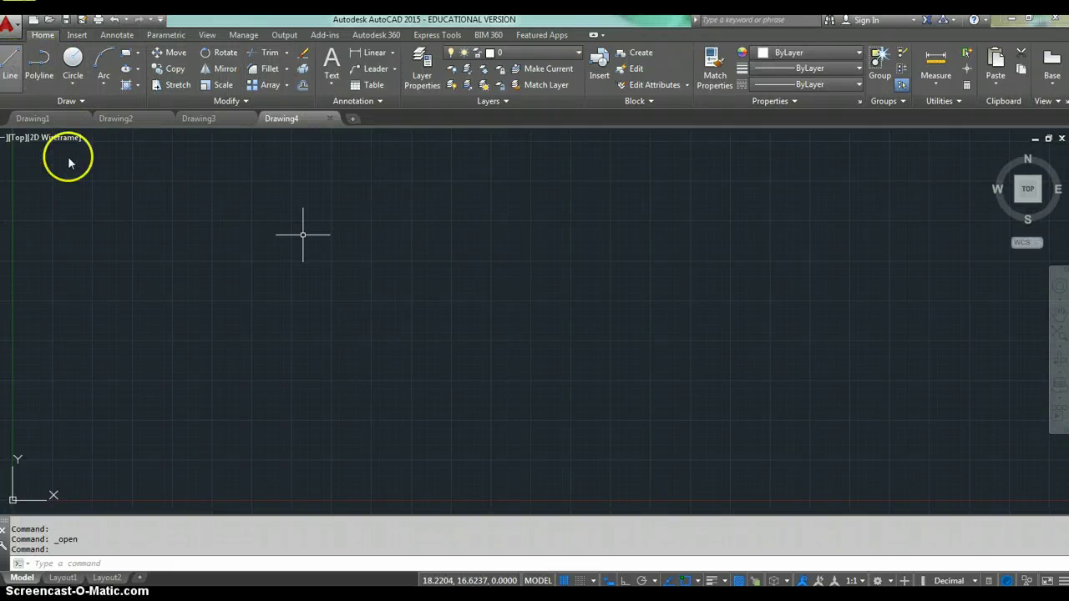
click(336, 376)
click(435, 260)
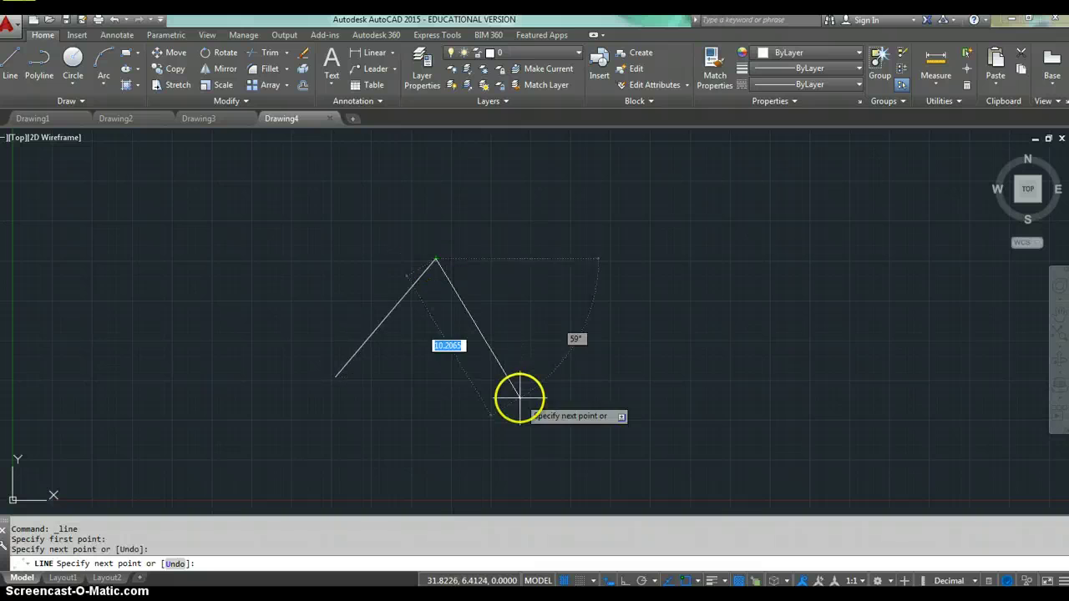
click(519, 398)
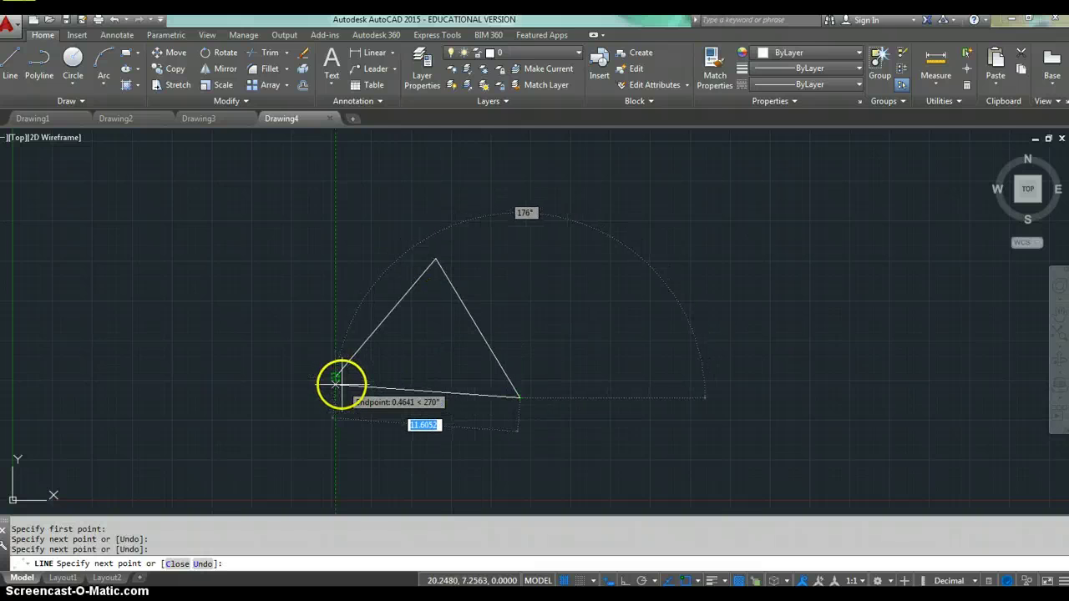
click(334, 378)
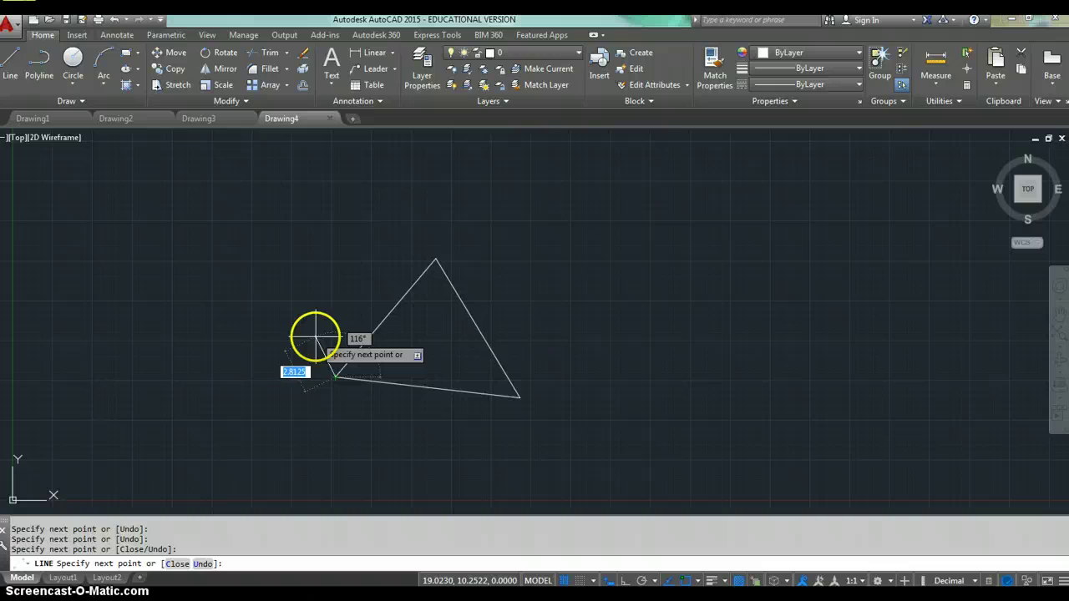
key(Return)
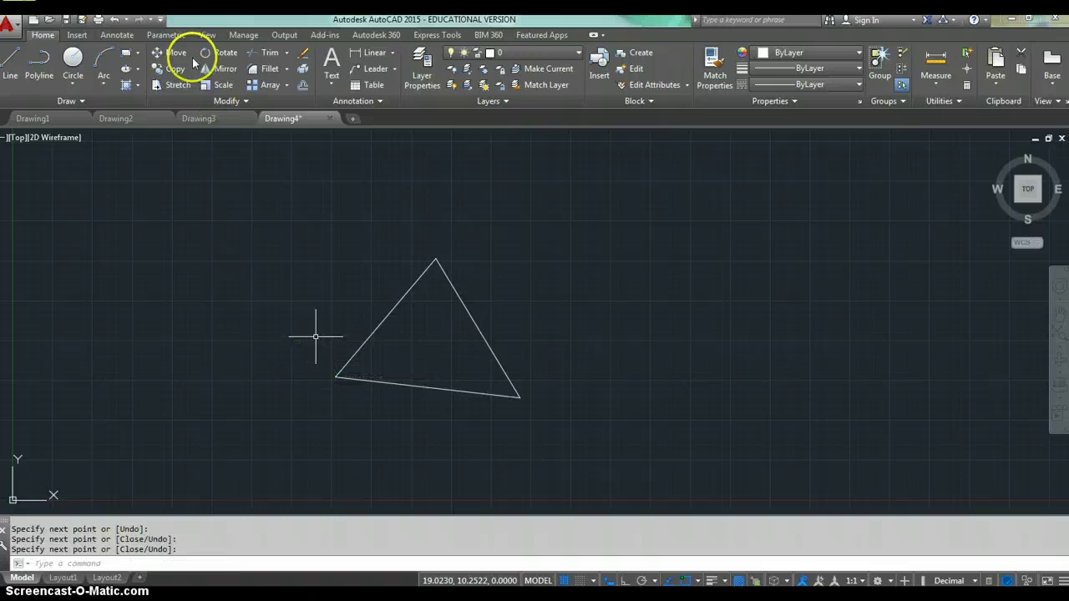
- Save the drawing with Save As to the Desktop under the file name Triangle, as an AutoCAD 2013 drawing
click(81, 19)
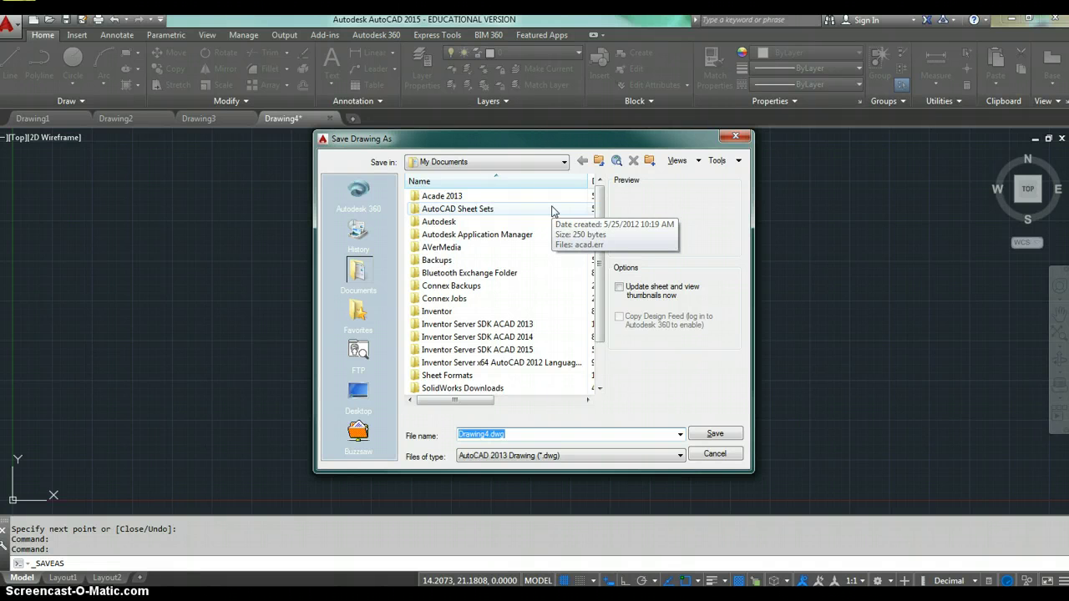
click(544, 162)
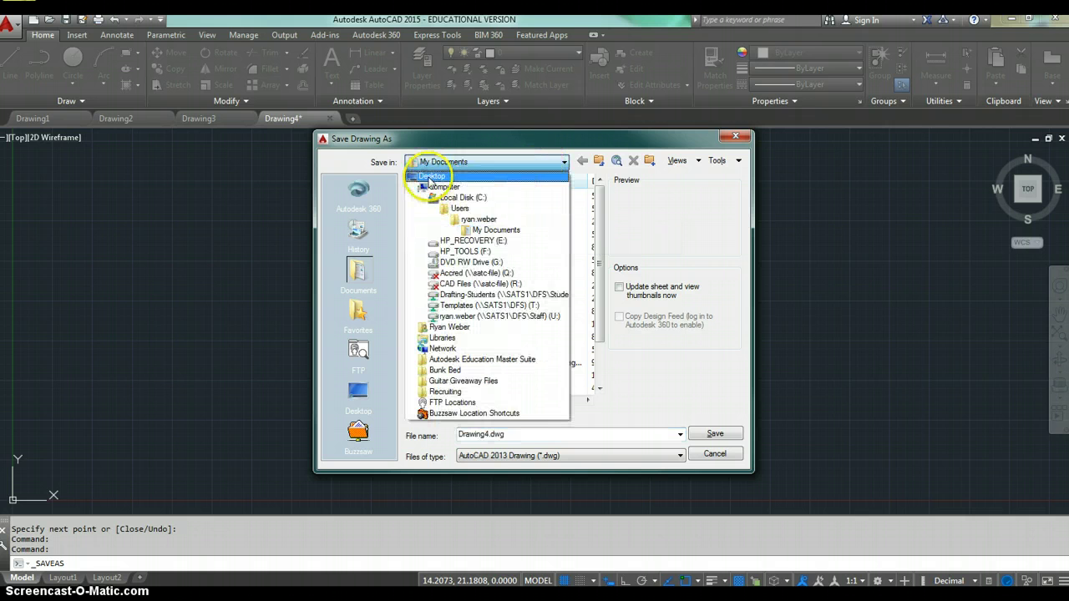
click(419, 176)
double_click(515, 434)
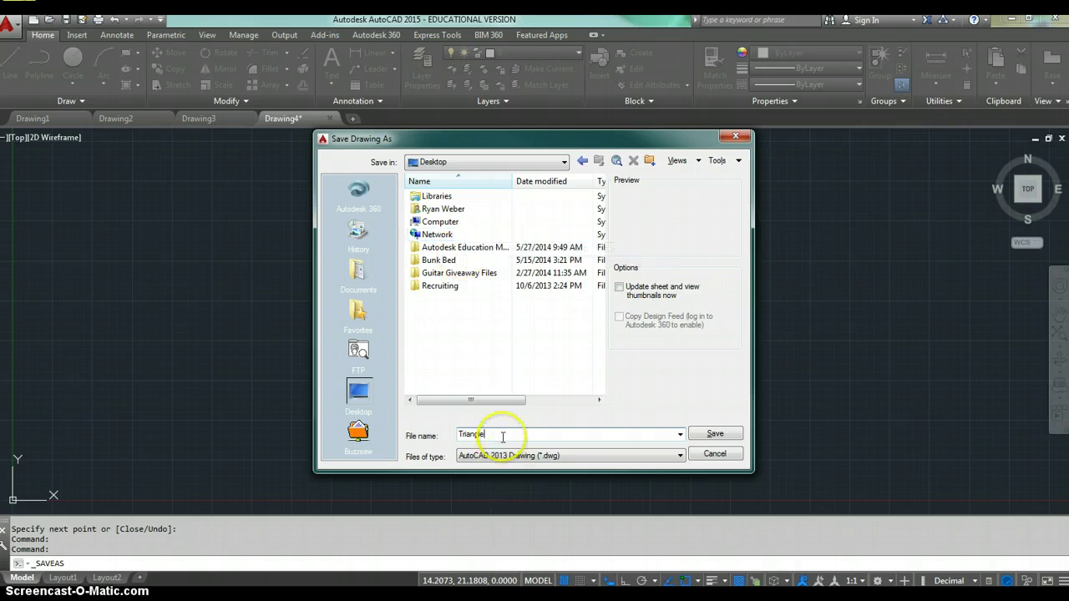
click(703, 436)
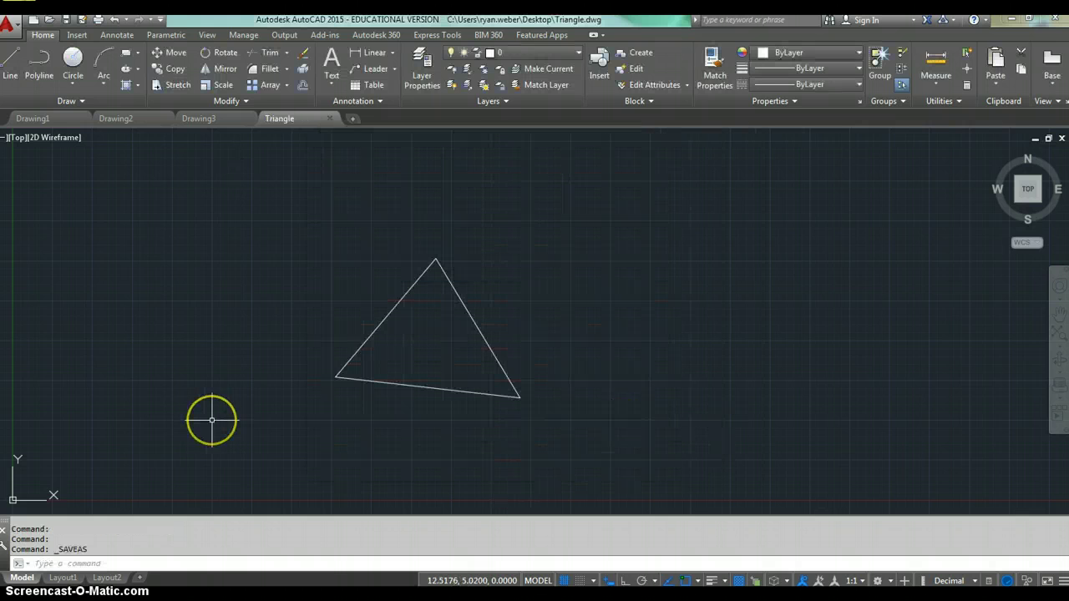
click(210, 403)
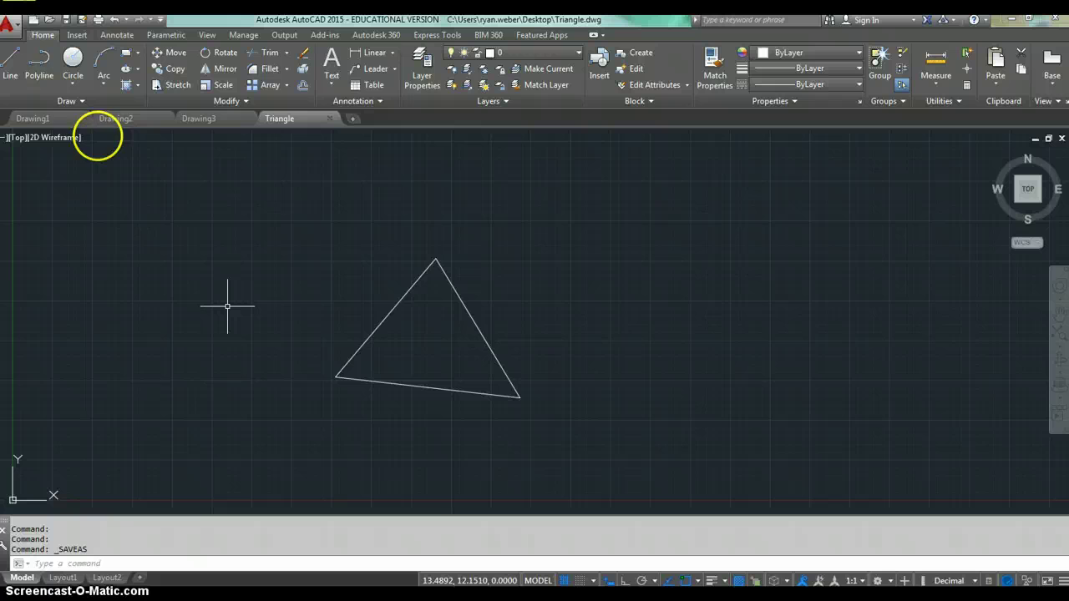
- Draw a second, downward-pointing triangle from three lines overlapping the first, and save the drawing under its existing name
click(12, 63)
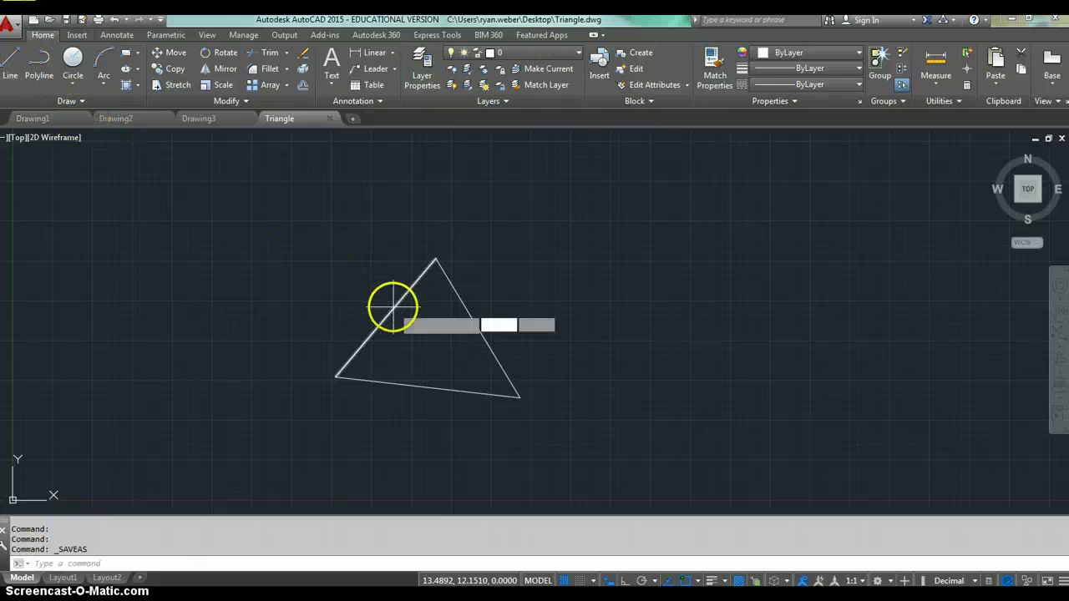
click(354, 284)
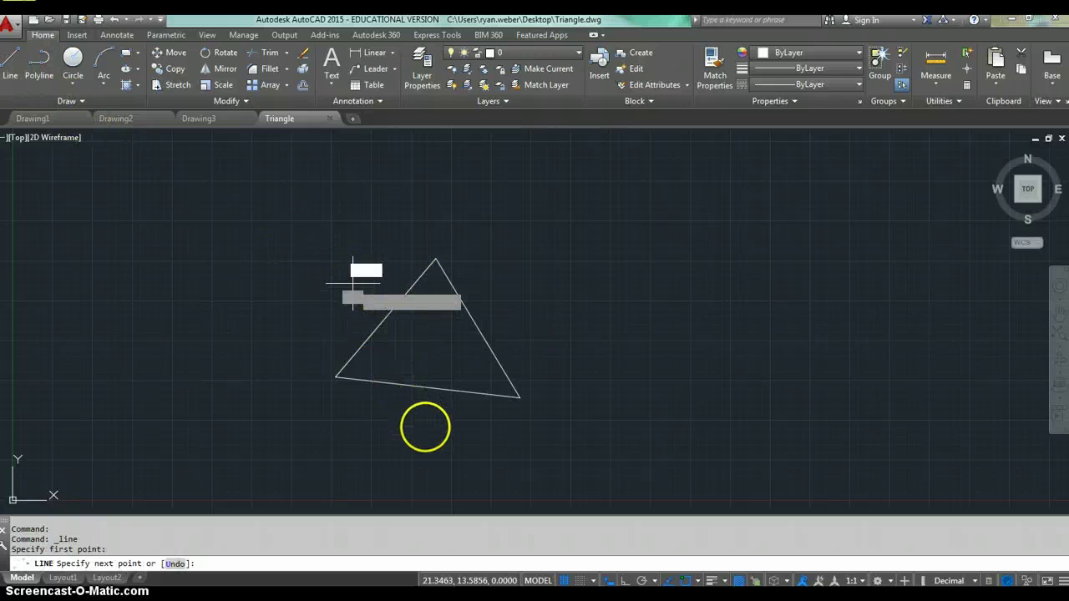
click(429, 432)
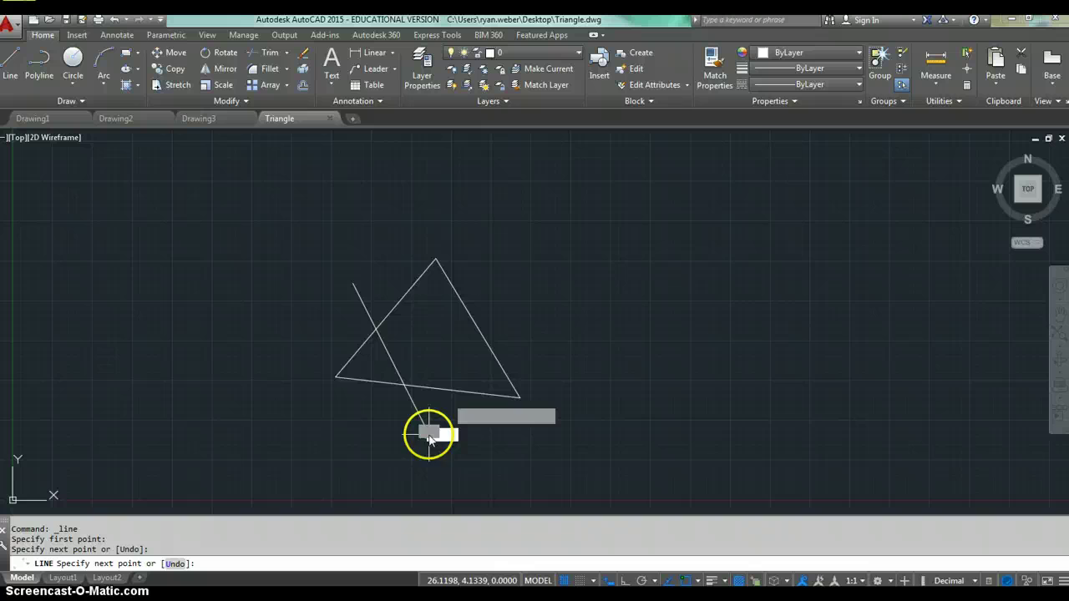
click(501, 318)
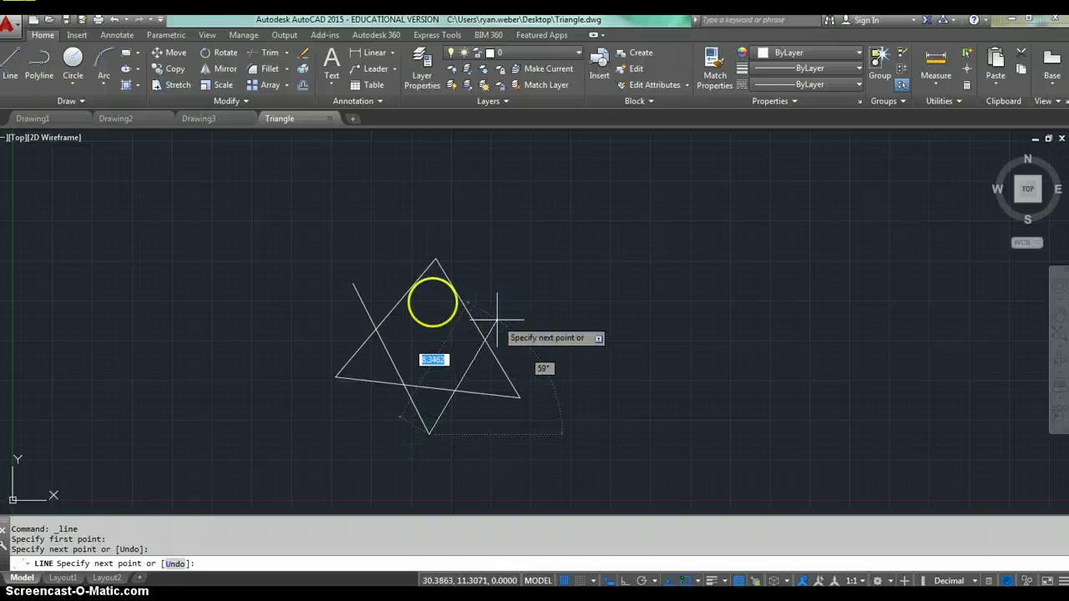
click(354, 285)
key(Return)
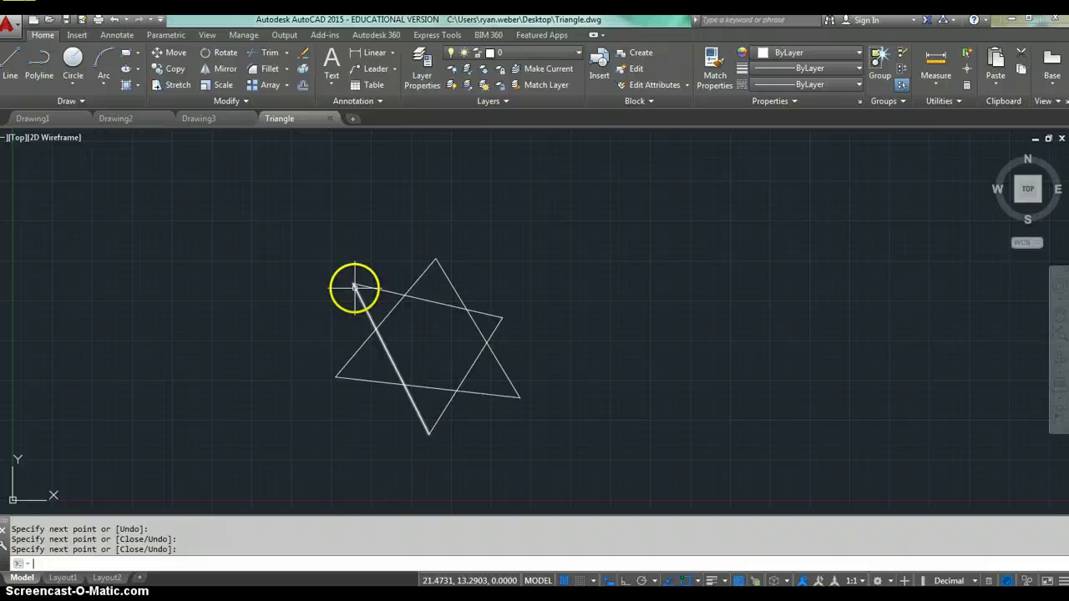
click(66, 22)
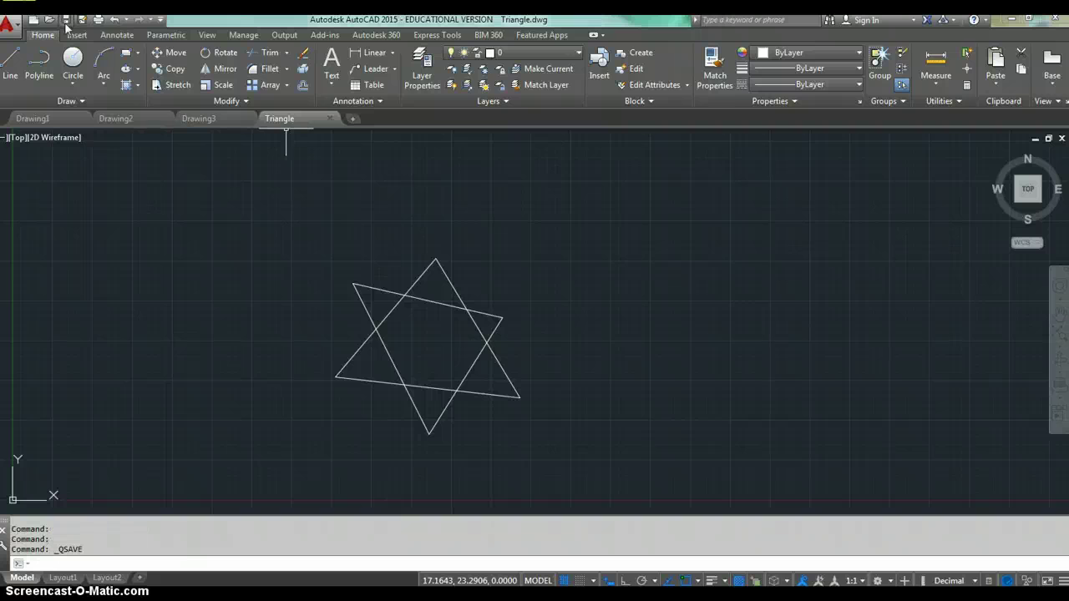